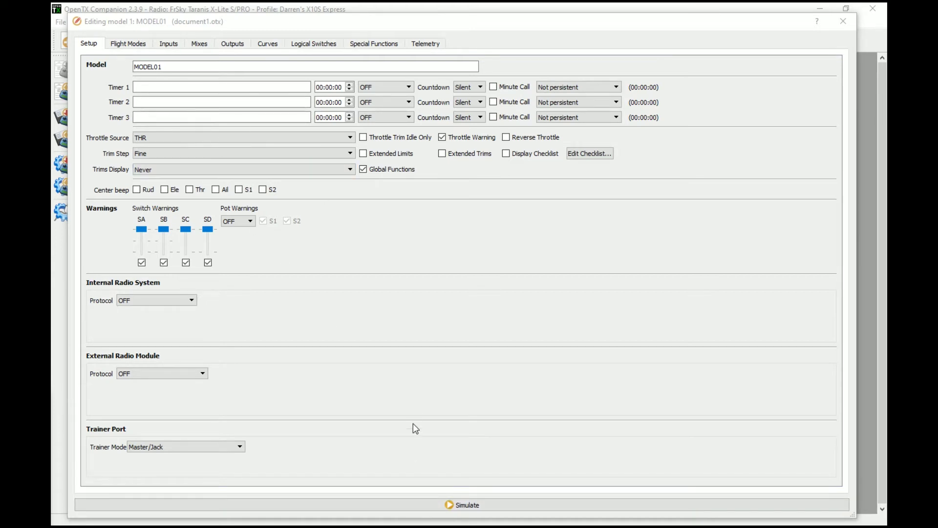
Test switches SE and SF in the radio simulator, then close it.
click(425, 506)
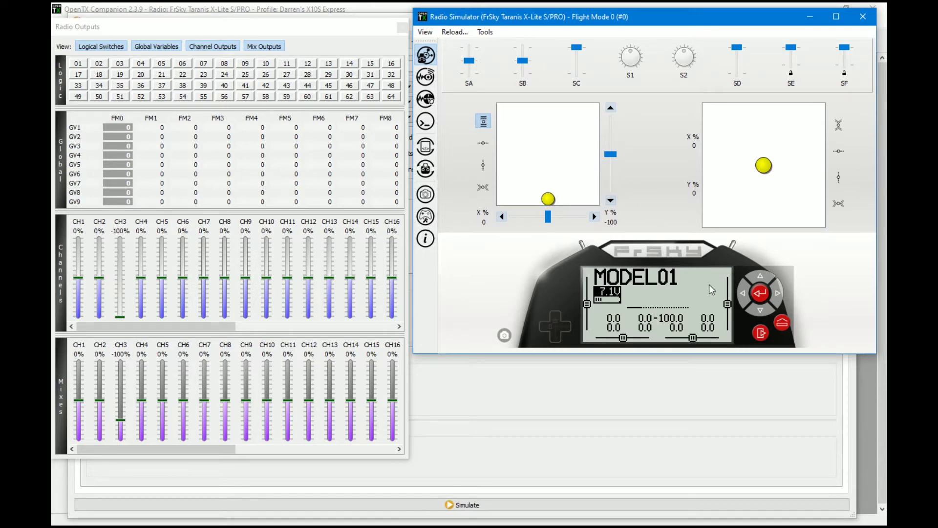
click(792, 73)
click(845, 68)
click(863, 16)
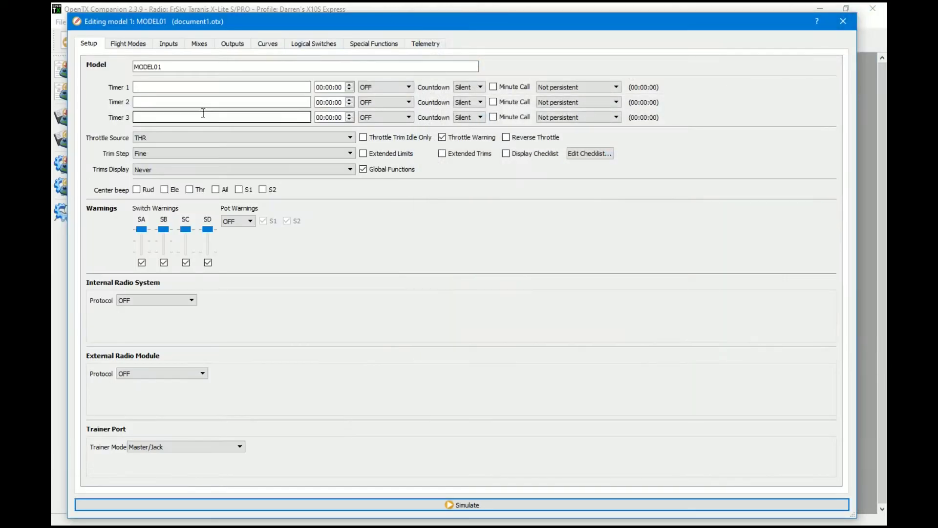
Name global variable GVAR1 'Pan' on the Flight Modes page.
click(127, 45)
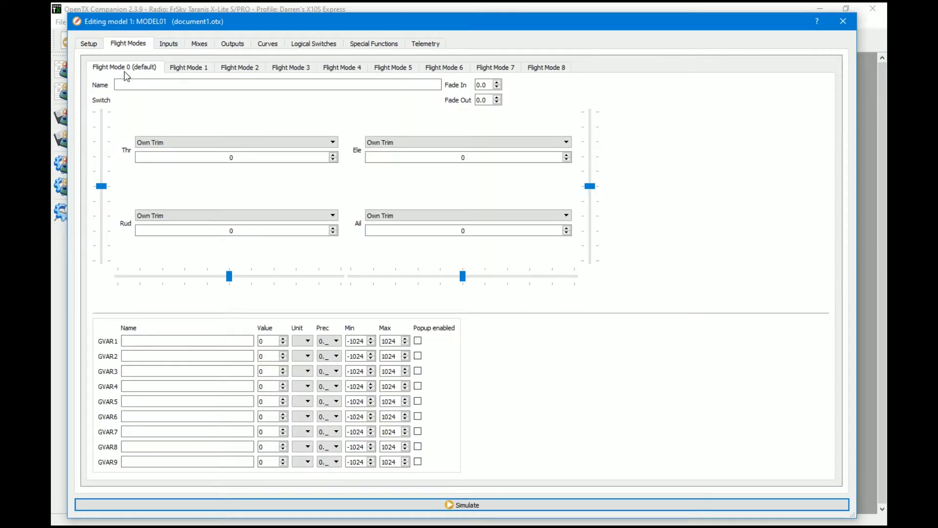
click(140, 341)
text(Pan)
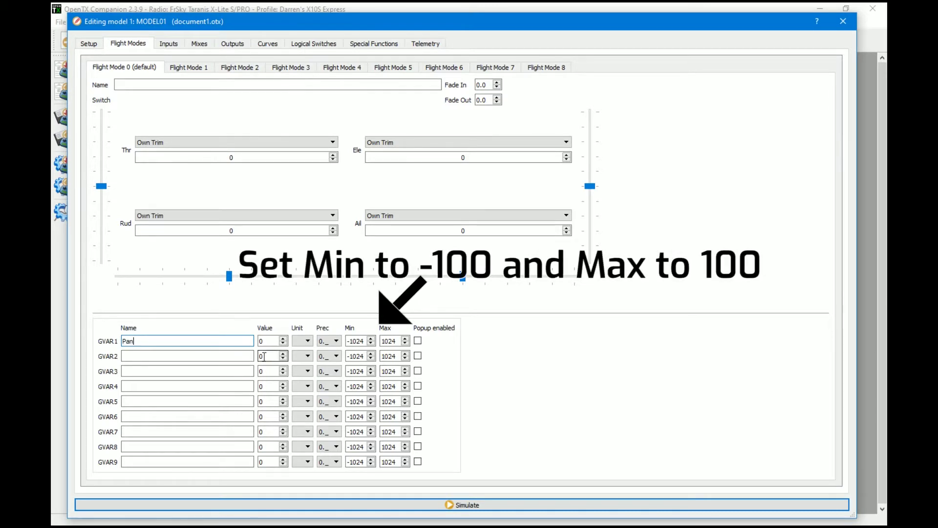
click(264, 341)
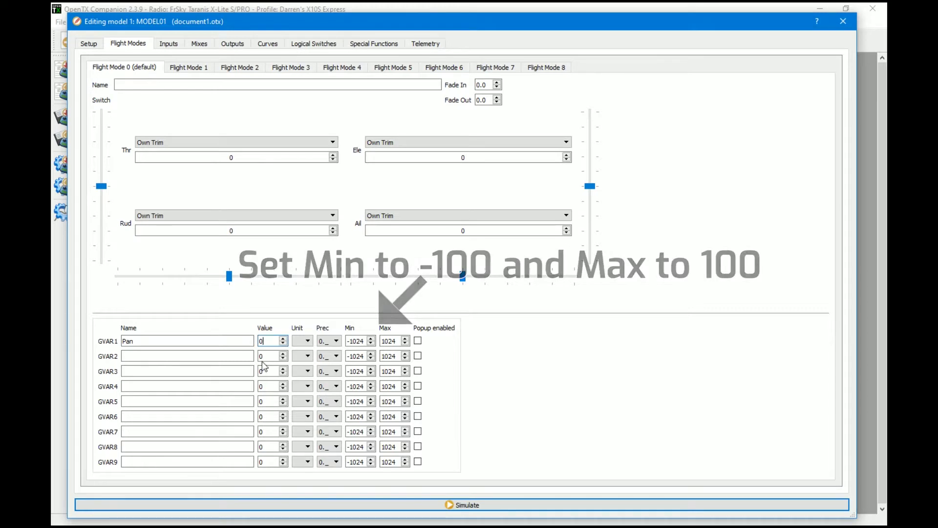
click(232, 45)
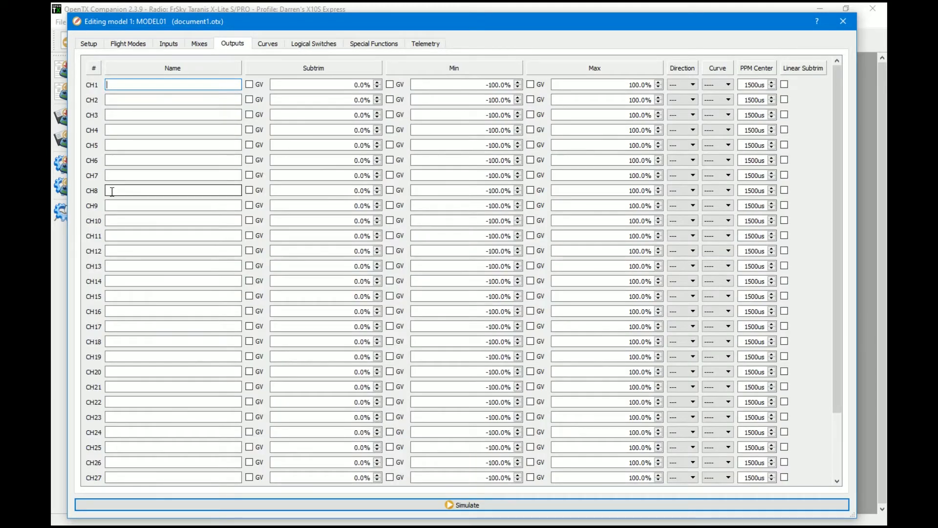
Enter 'Pan' as the name of output channel CH11.
click(121, 255)
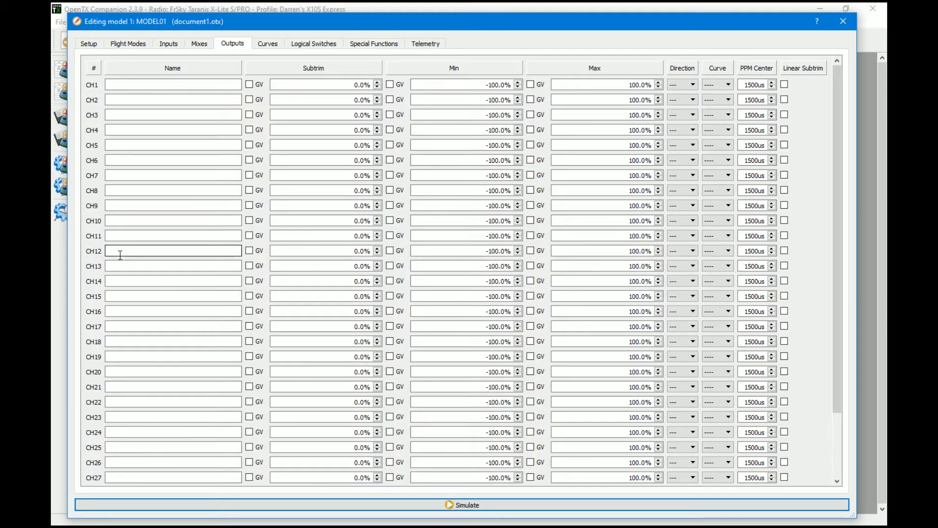
click(118, 238)
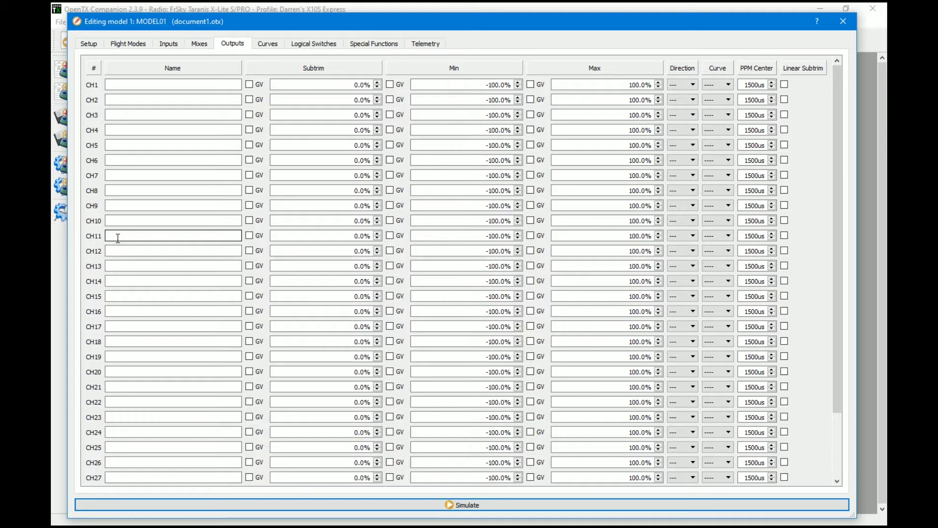
text(Pan)
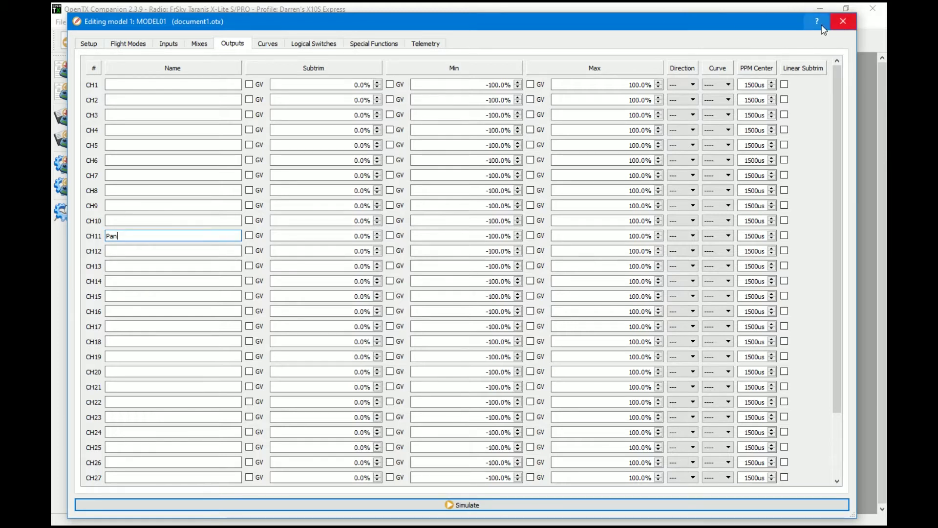
click(306, 48)
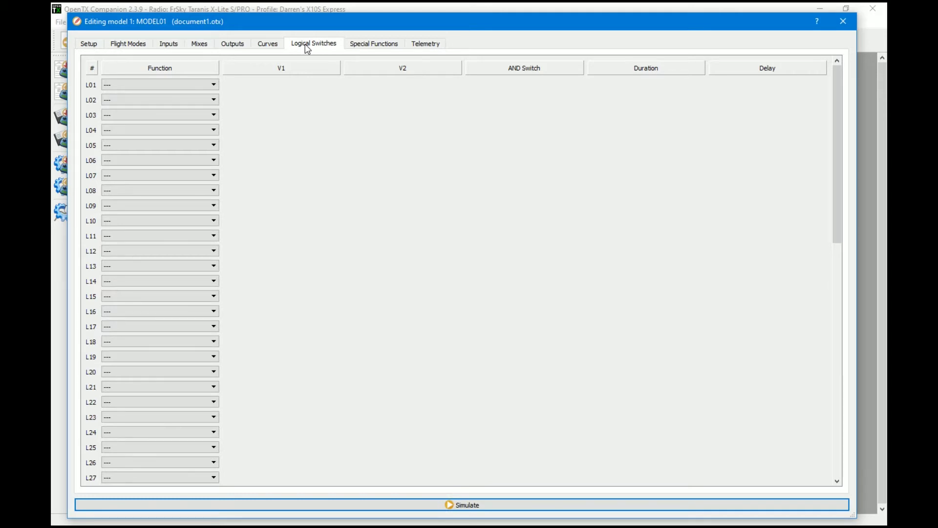
Make L01 an AND switch of SE↓ and SF↓.
click(166, 91)
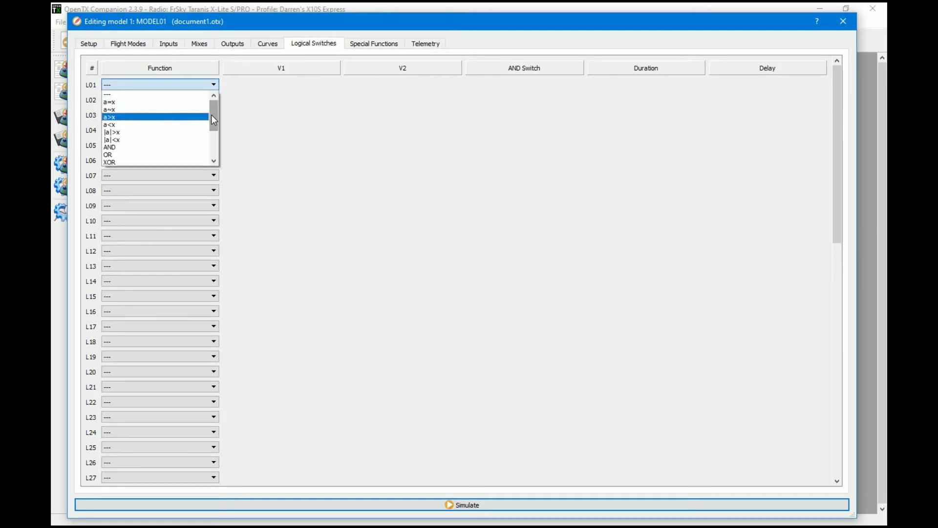
click(130, 147)
click(279, 86)
drag(334, 122, 334, 140)
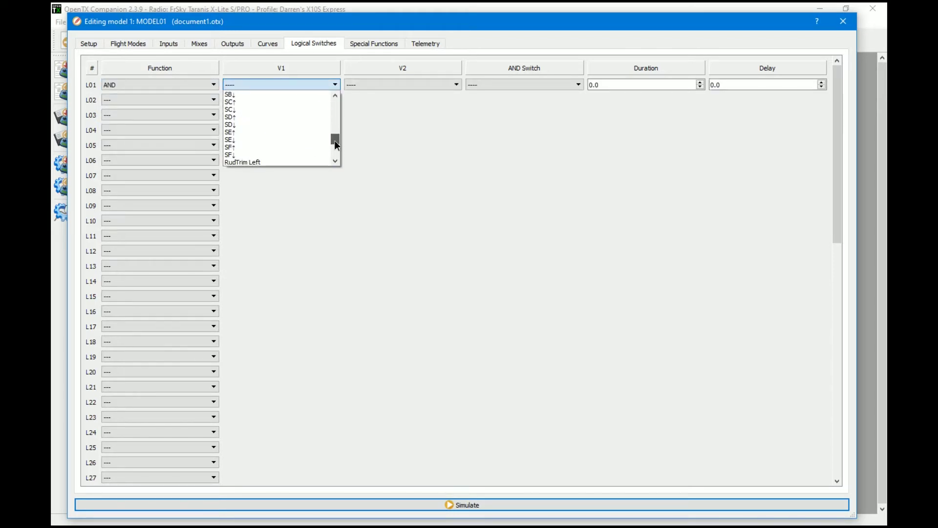
click(299, 140)
click(364, 86)
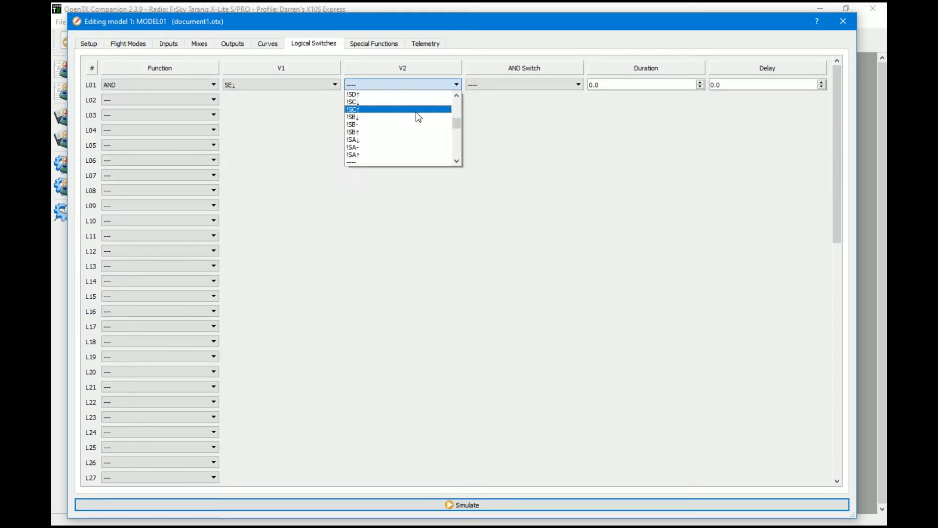
drag(457, 126, 456, 140)
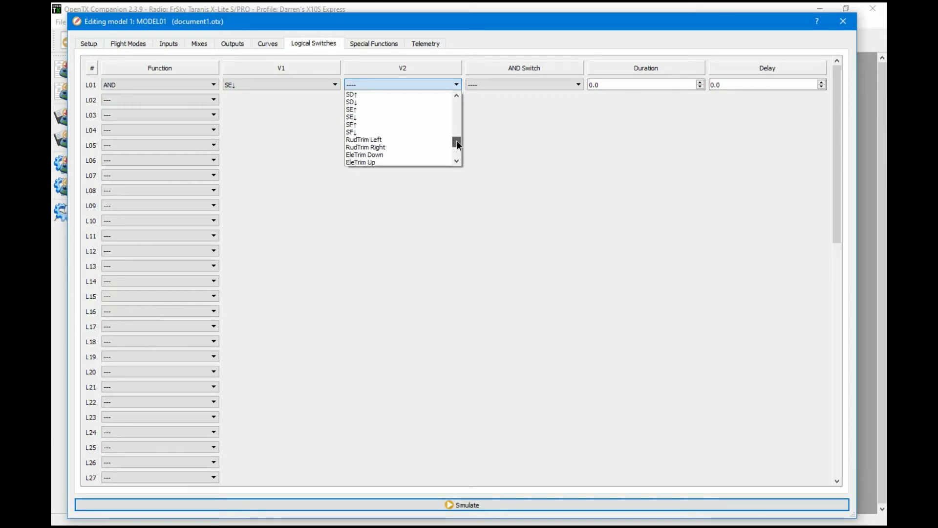
click(366, 130)
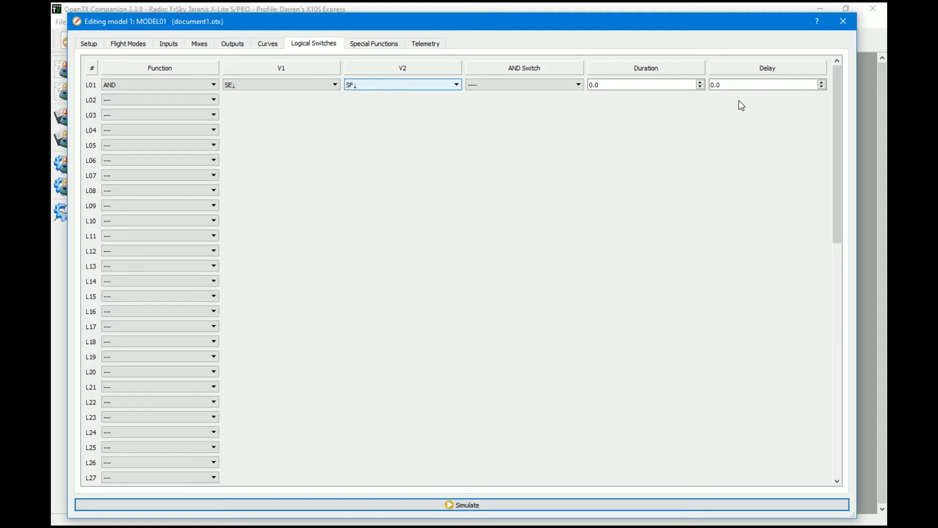
Set L01's duration to 0.1 and its delay to 1.0.
click(715, 85)
double_click(715, 85)
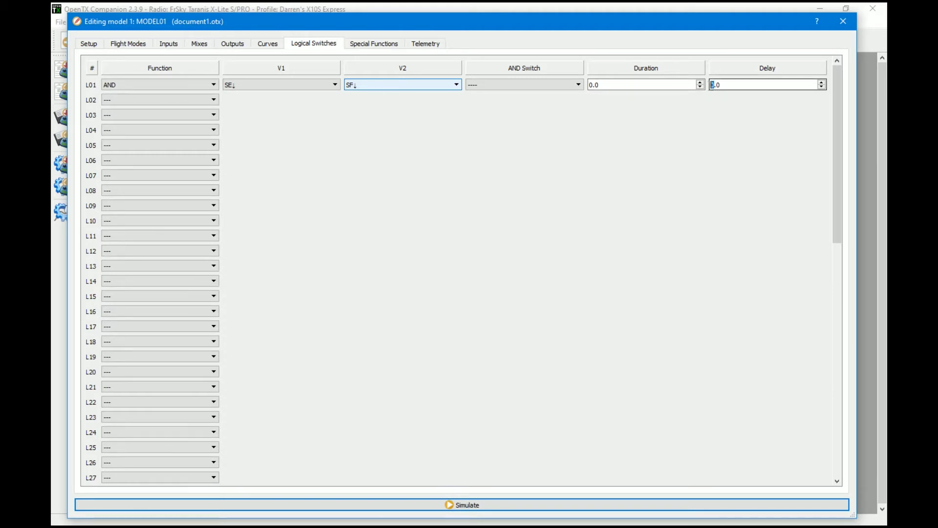
click(597, 85)
double_click(601, 85)
text(1)
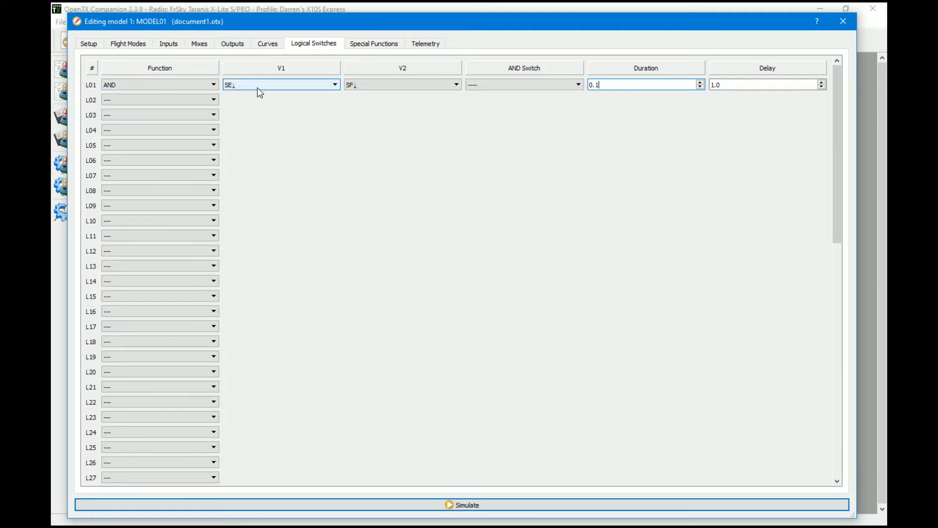
Make L02 a Sticky switch with L01 as both inputs.
click(170, 101)
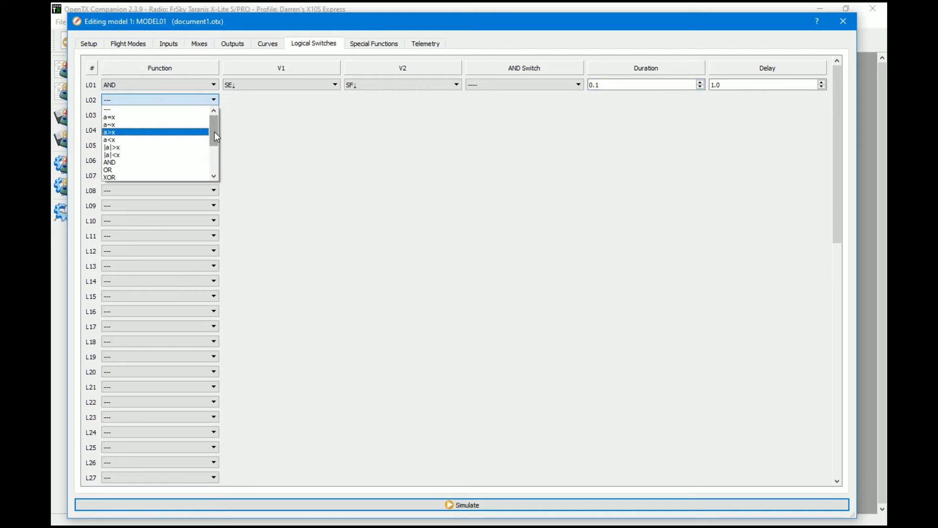
drag(214, 132, 214, 152)
click(136, 176)
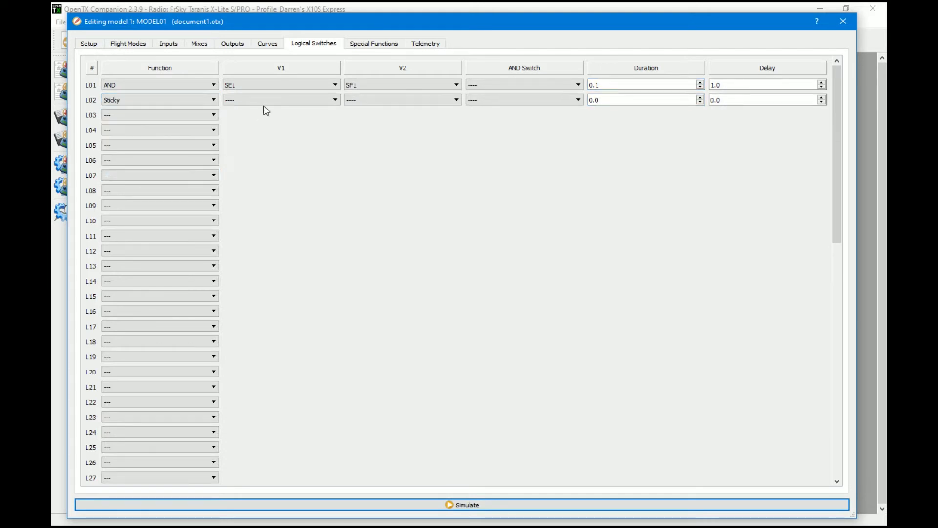
click(266, 99)
drag(336, 140, 339, 171)
click(244, 156)
click(382, 100)
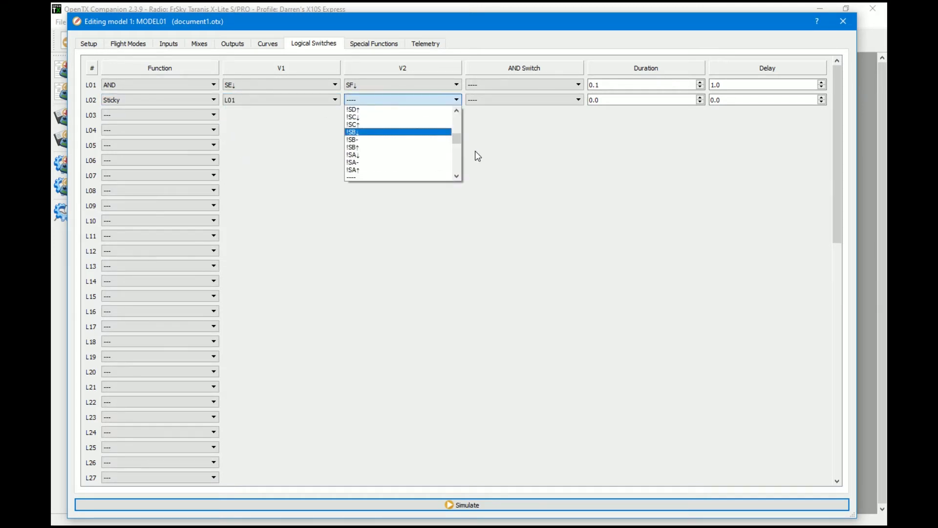
drag(459, 145, 461, 166)
click(367, 170)
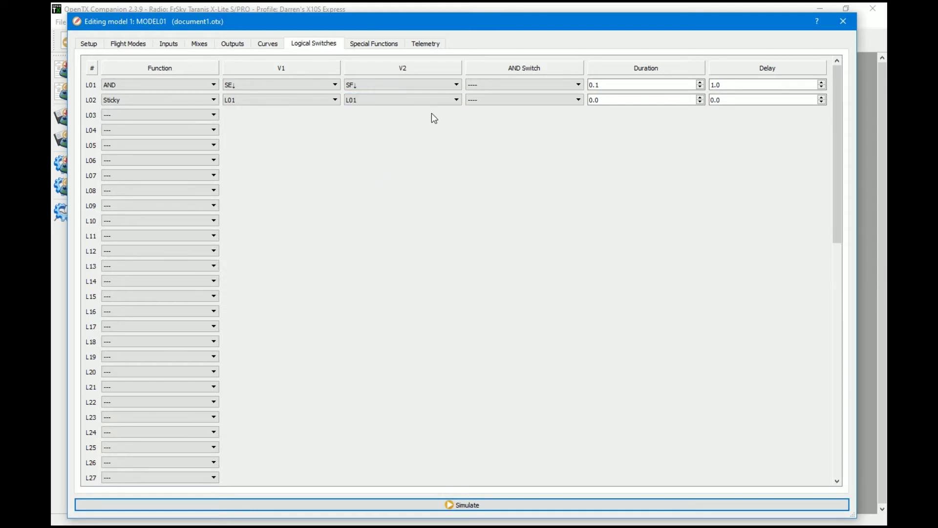
click(521, 508)
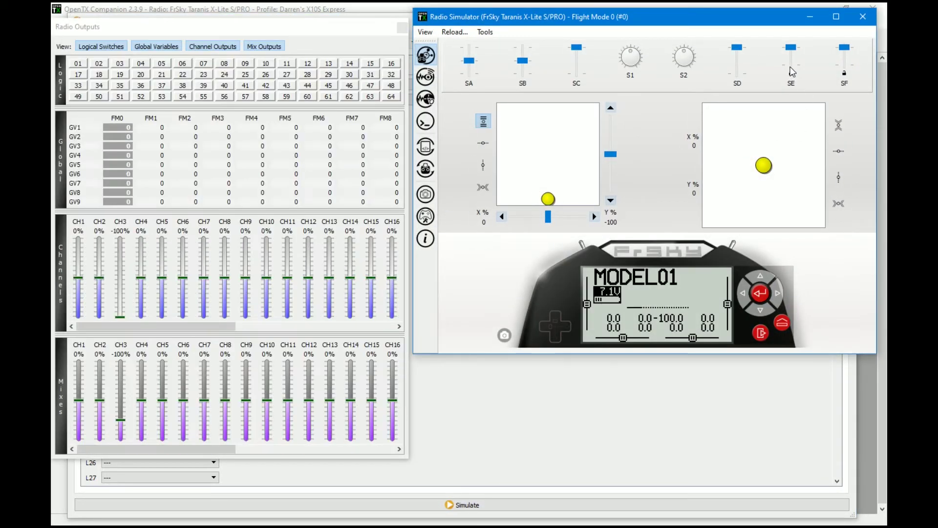
click(791, 75)
click(846, 75)
click(845, 78)
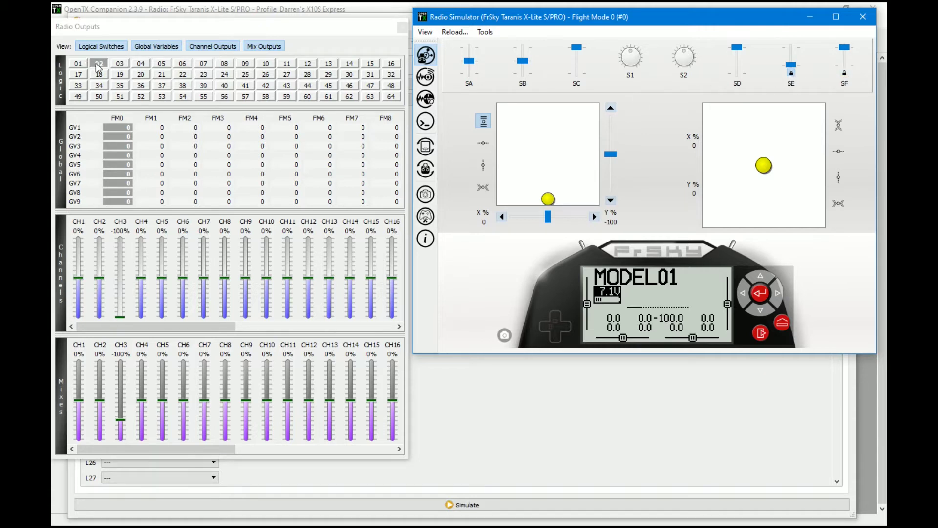
click(792, 79)
click(844, 64)
click(792, 72)
click(844, 68)
click(794, 71)
click(844, 68)
click(793, 74)
click(842, 68)
click(863, 16)
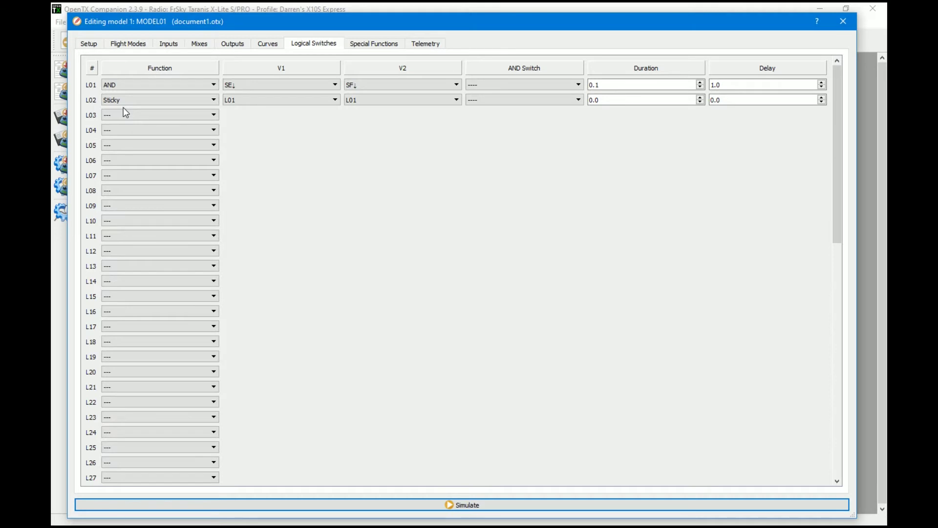
Change logical switches L03 and L04 to the Timer function.
click(136, 116)
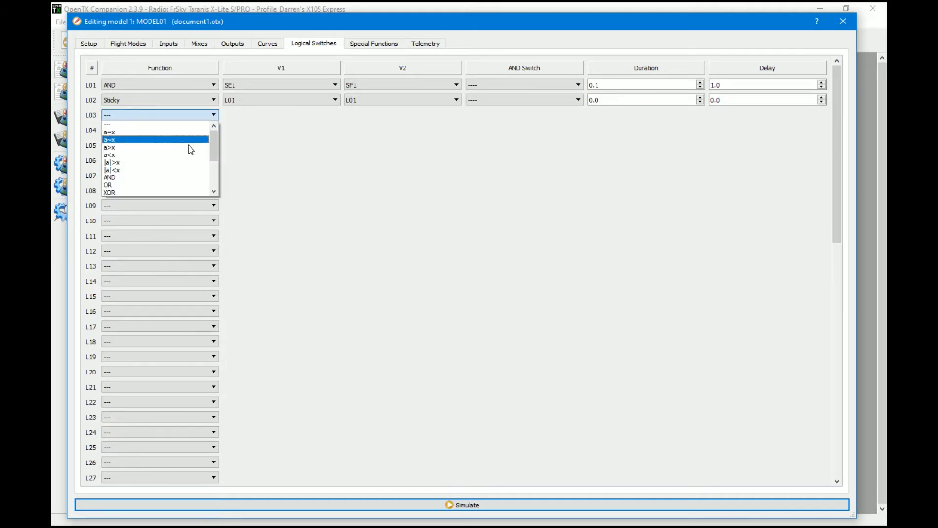
drag(215, 146, 208, 181)
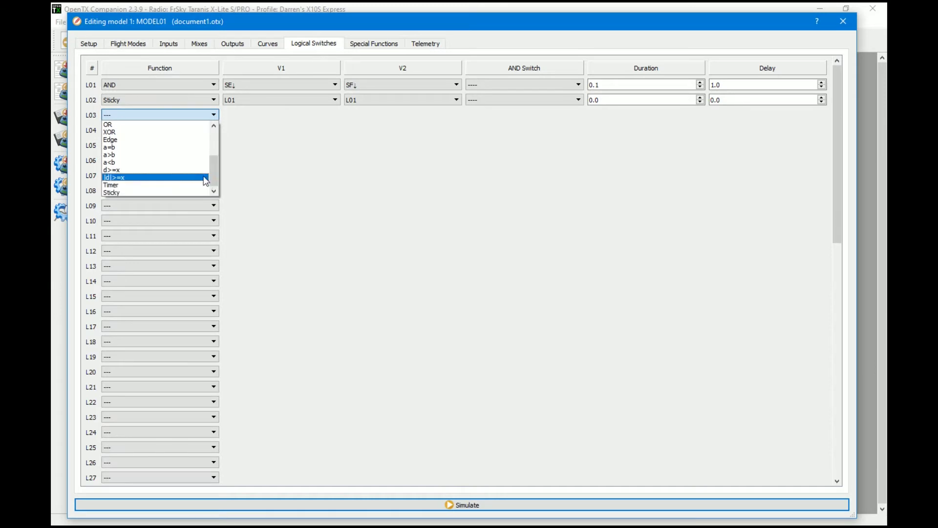
click(161, 184)
click(145, 130)
drag(219, 156, 210, 190)
click(152, 198)
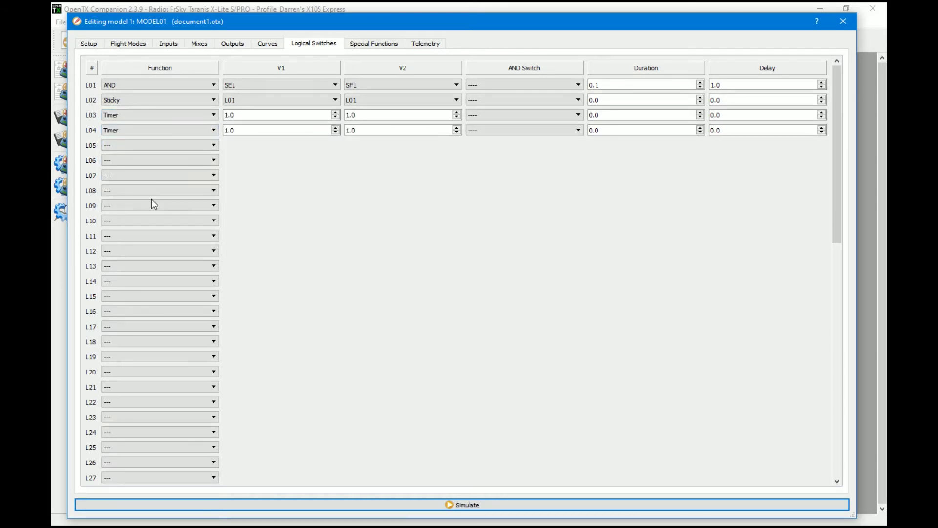
Lower both timer values of L03 and L04 to 0.1.
click(239, 114)
drag(239, 115, 205, 112)
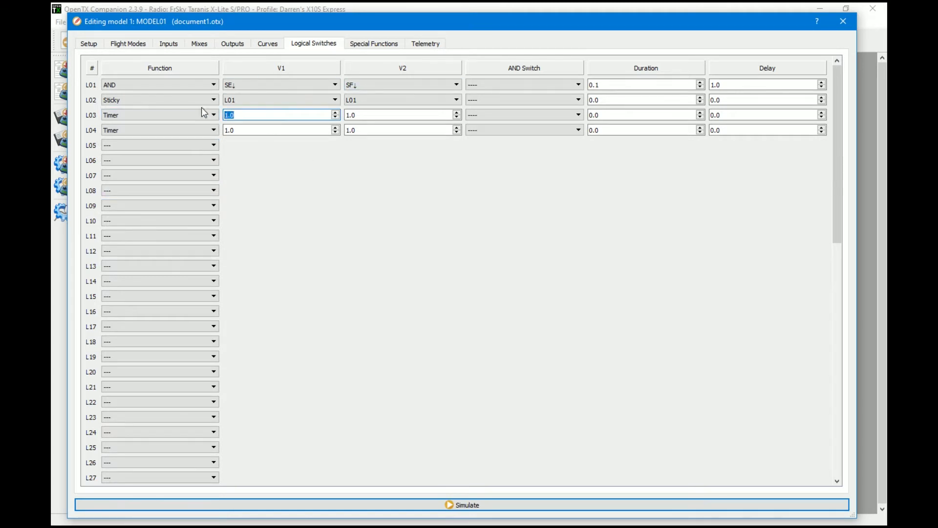
click(335, 118)
click(336, 118)
click(336, 118)
click(336, 119)
click(336, 119)
click(336, 119)
click(336, 120)
click(336, 119)
click(336, 119)
click(456, 118)
click(456, 118)
click(455, 119)
click(456, 119)
click(455, 118)
click(455, 119)
click(455, 118)
click(335, 132)
click(335, 132)
click(335, 133)
click(335, 133)
click(335, 133)
click(335, 133)
click(335, 132)
click(457, 132)
click(457, 132)
click(457, 132)
click(457, 133)
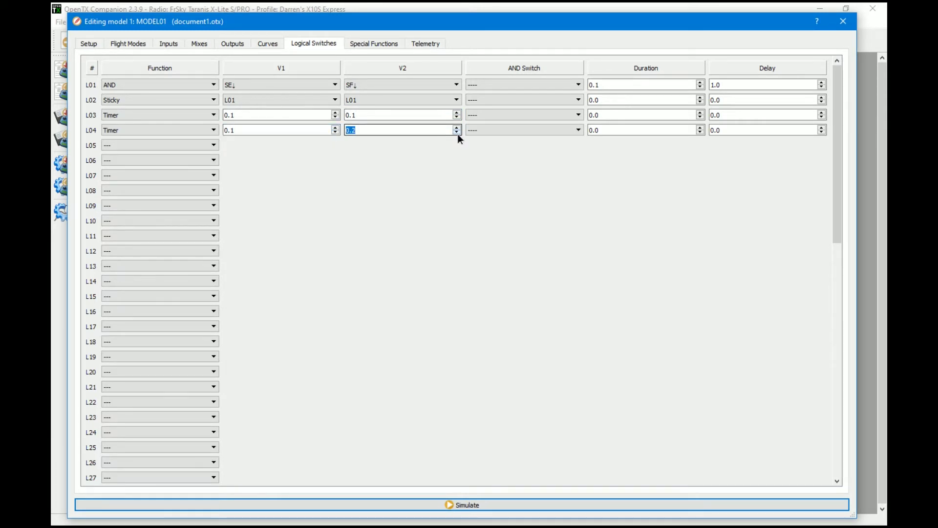
Gate L03 with switch SE↓ and L04 with SF↓.
click(504, 115)
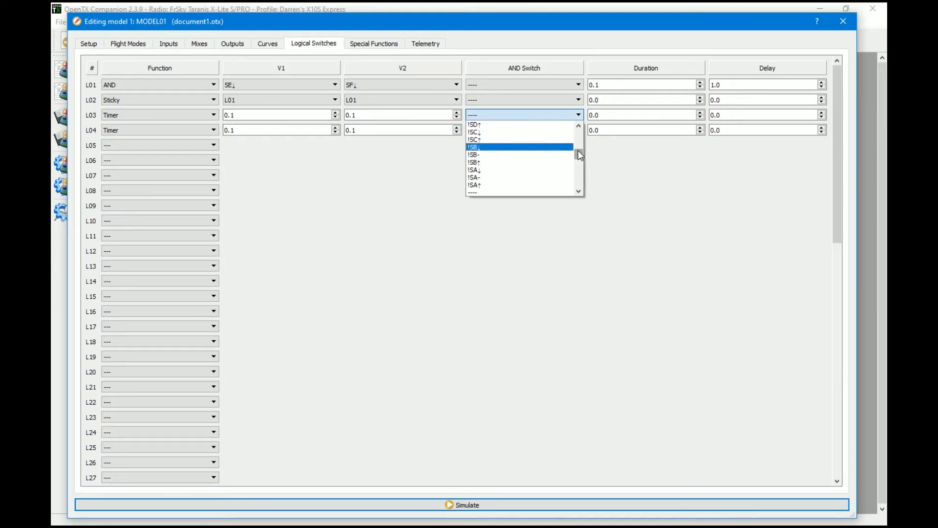
drag(578, 151, 579, 169)
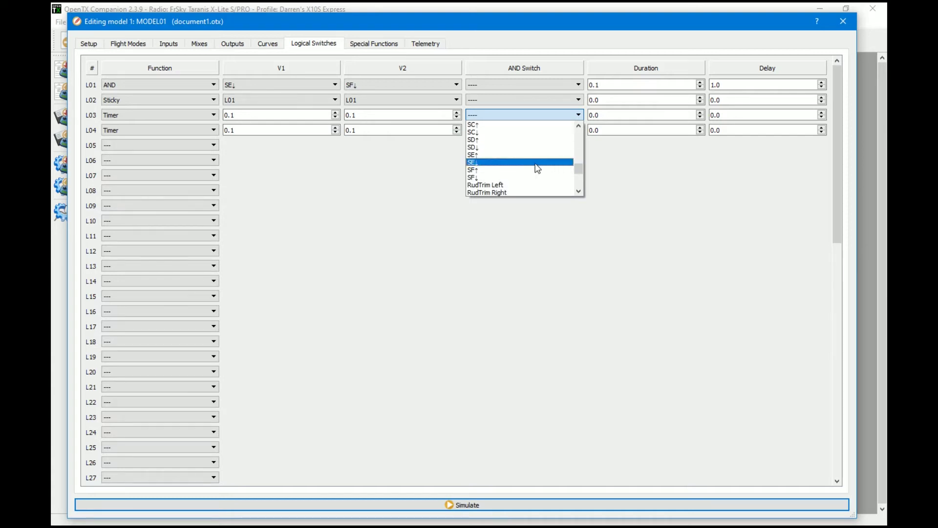
click(496, 162)
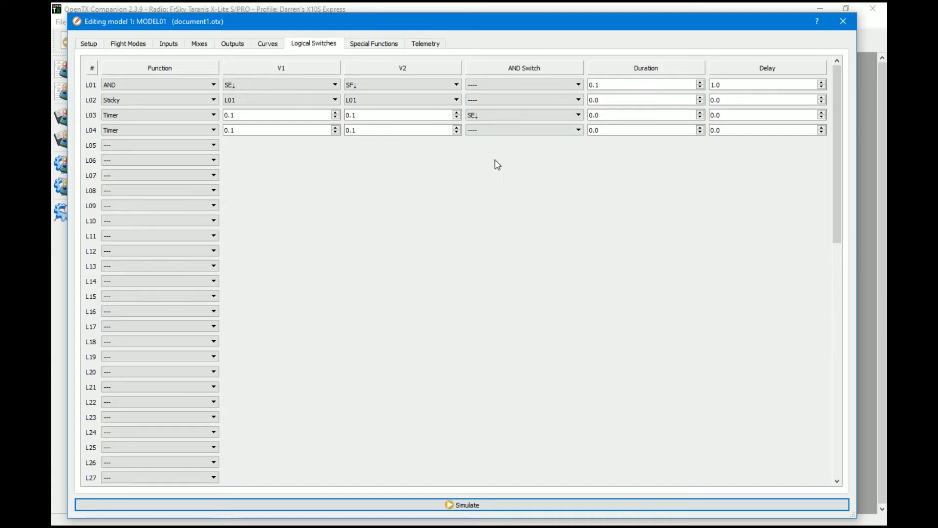
click(542, 136)
drag(578, 171, 577, 187)
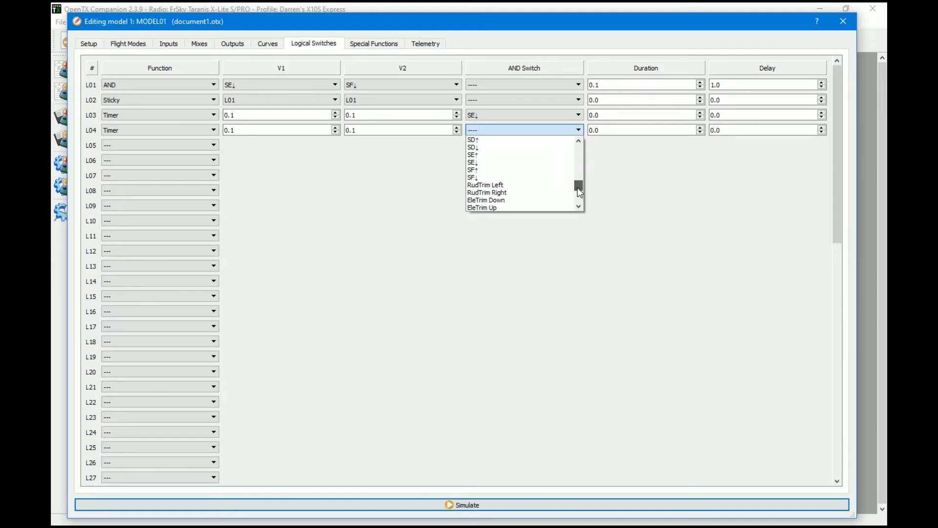
click(510, 177)
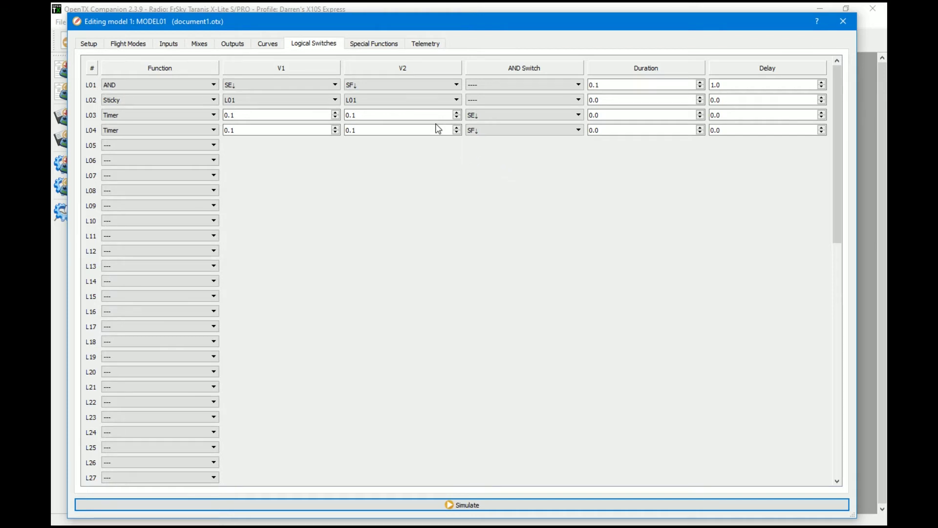
click(365, 45)
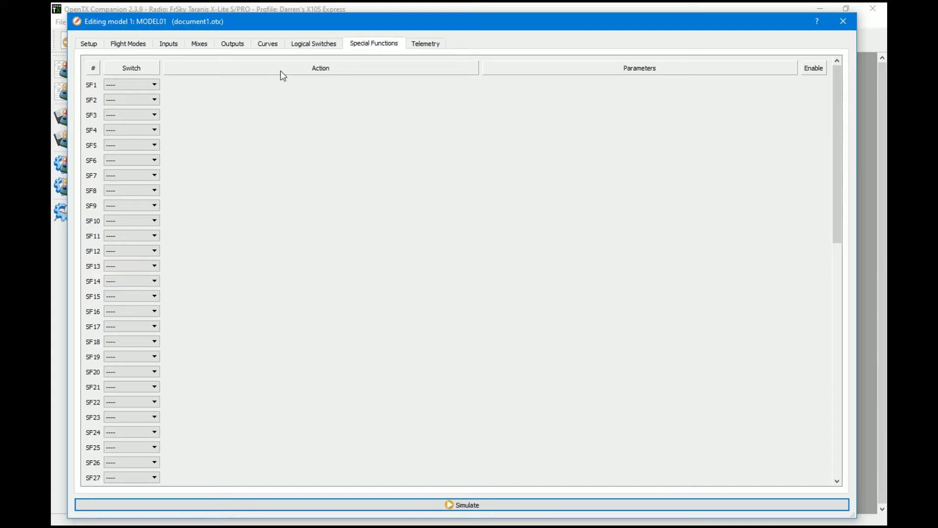
Trigger SF1 with L03 and set its action to Adjust GV1.
click(128, 86)
drag(154, 125, 153, 147)
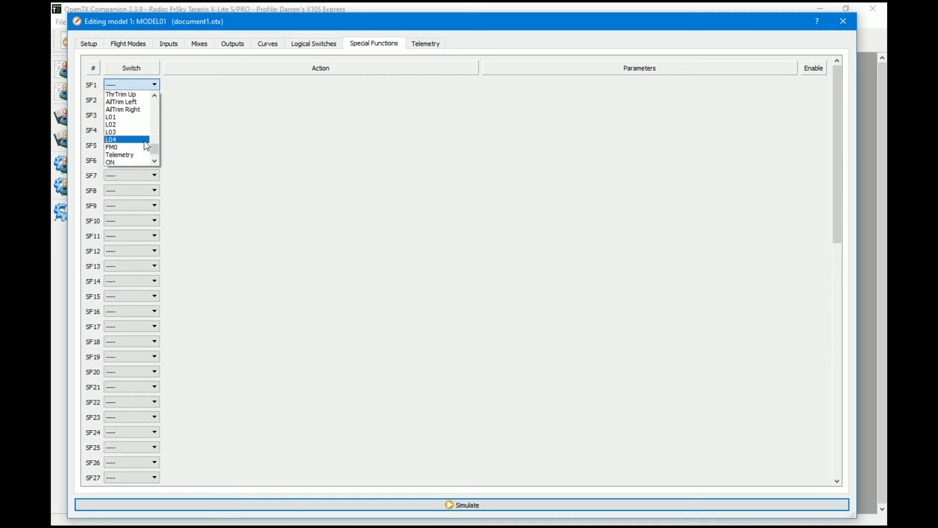
click(123, 133)
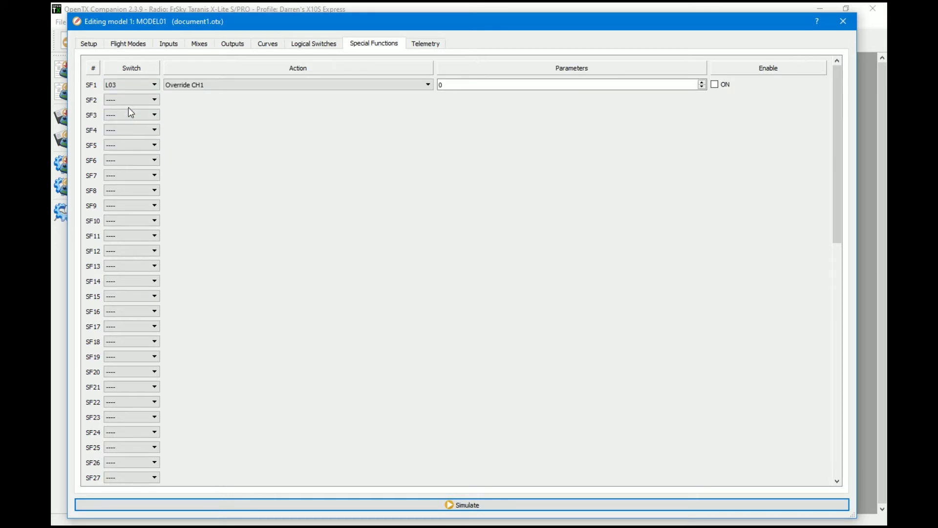
click(197, 86)
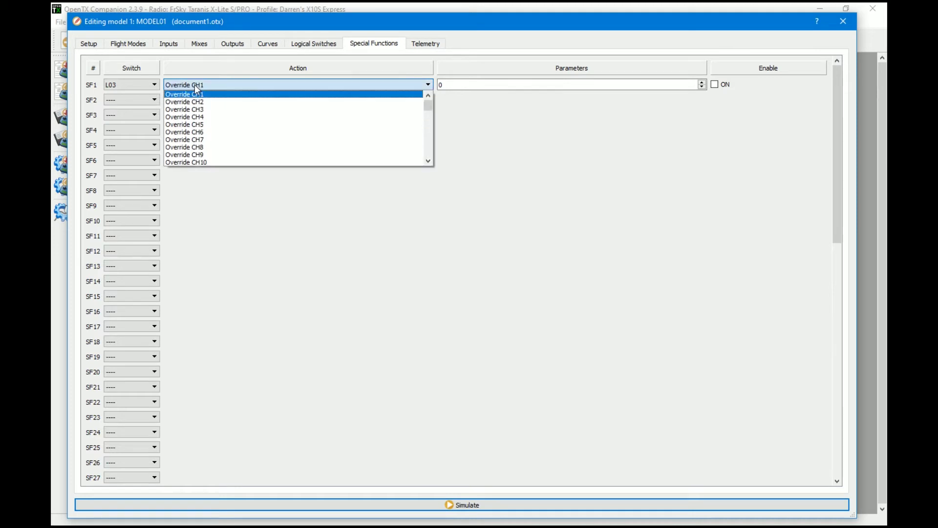
scroll(209, 128, down, 15)
click(199, 162)
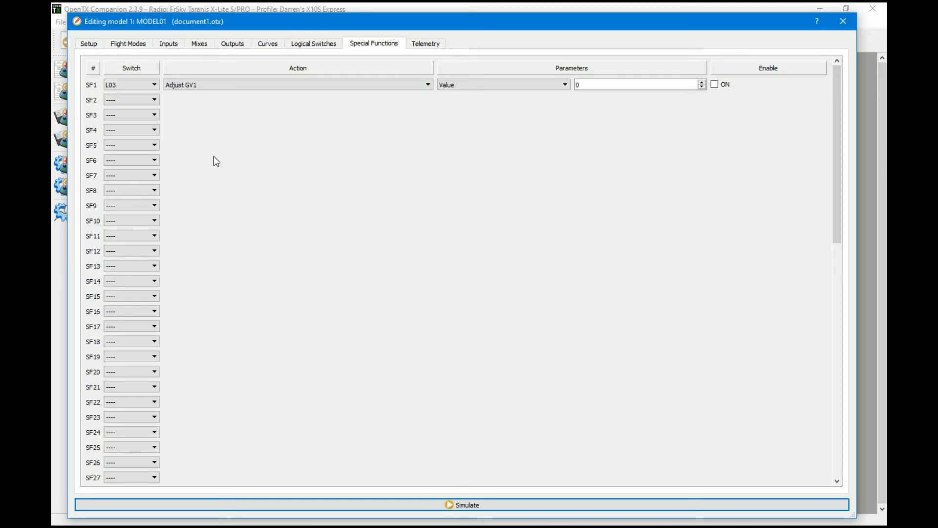
Set SF1 to Increment GV1 by -4 and enable it.
click(484, 88)
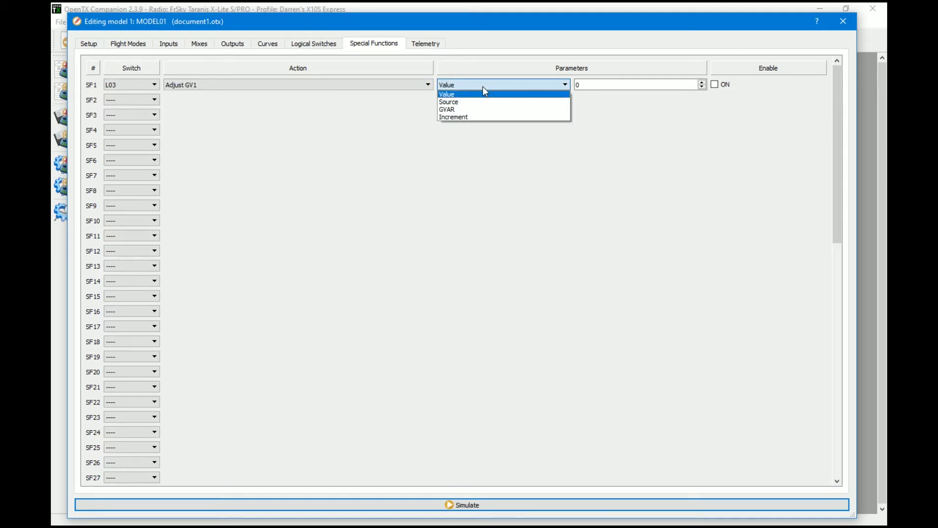
click(466, 117)
double_click(588, 86)
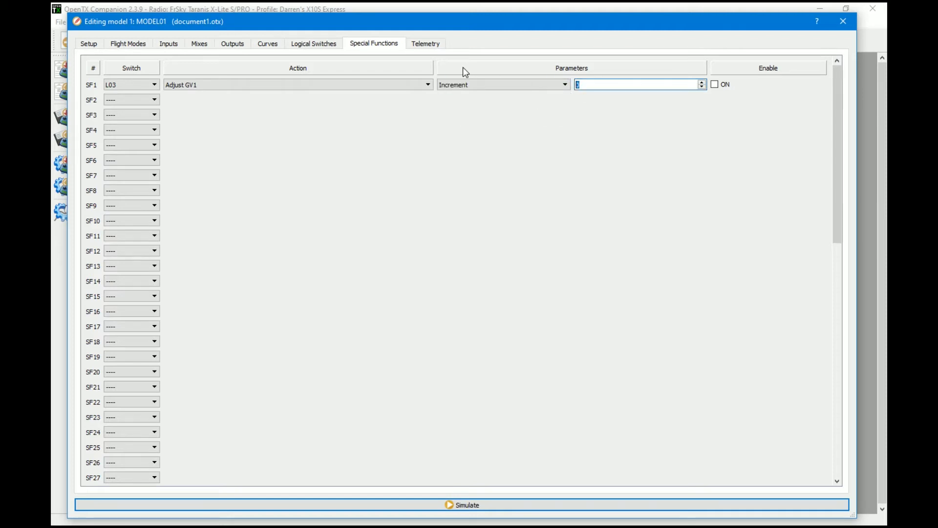
text(-2)
drag(577, 86, 586, 85)
key(BackSpace)
key(ctrl+z)
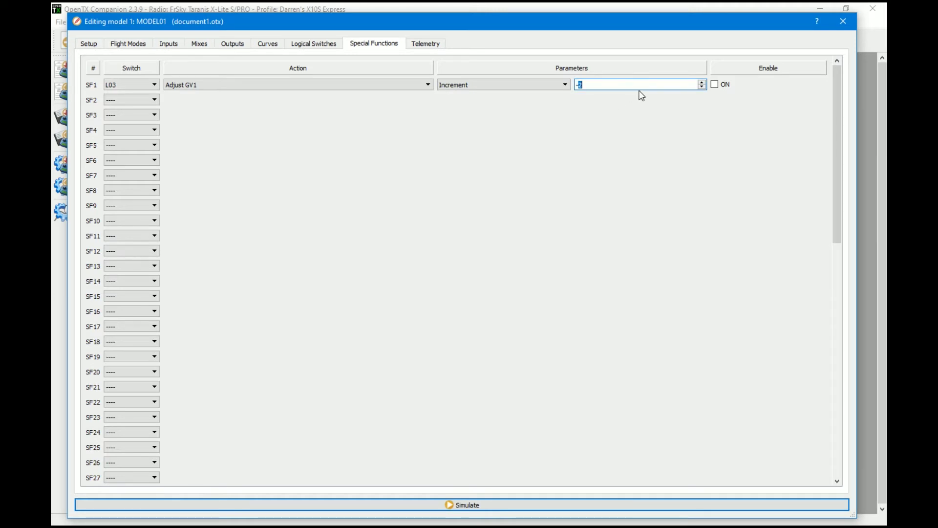
click(580, 85)
drag(579, 85, 585, 86)
text(4)
click(714, 85)
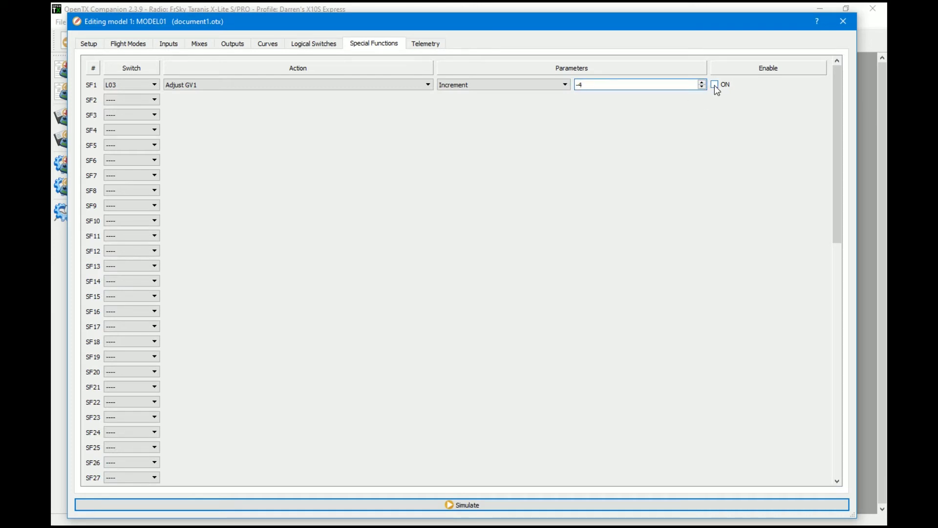
Make SF2 increment GV1 by 4 when L04 is on, and enable it.
click(142, 99)
drag(154, 145, 154, 162)
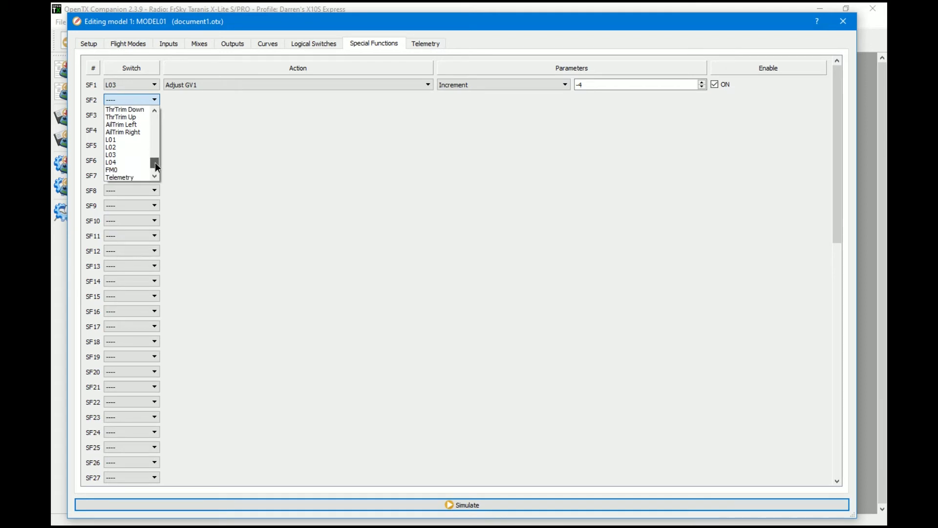
click(122, 163)
click(210, 101)
key(a)
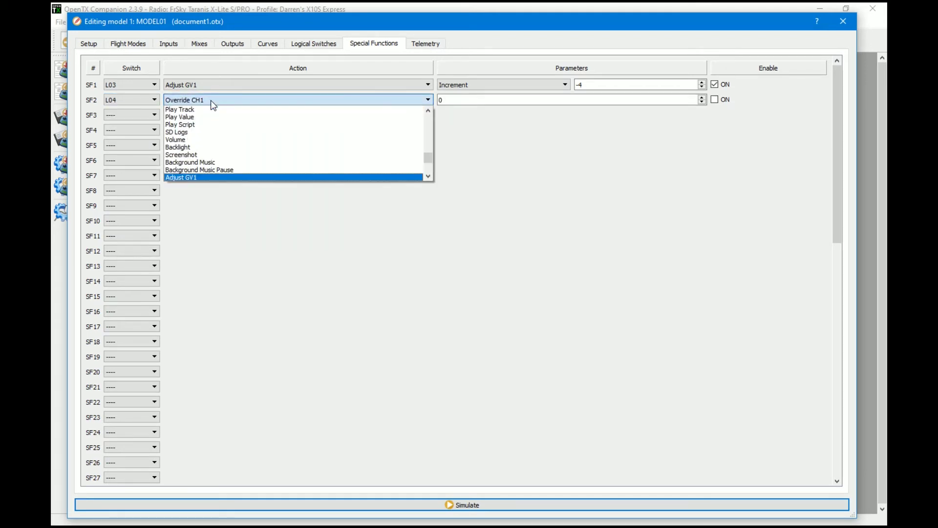
click(197, 176)
click(466, 101)
click(459, 135)
key(Tab)
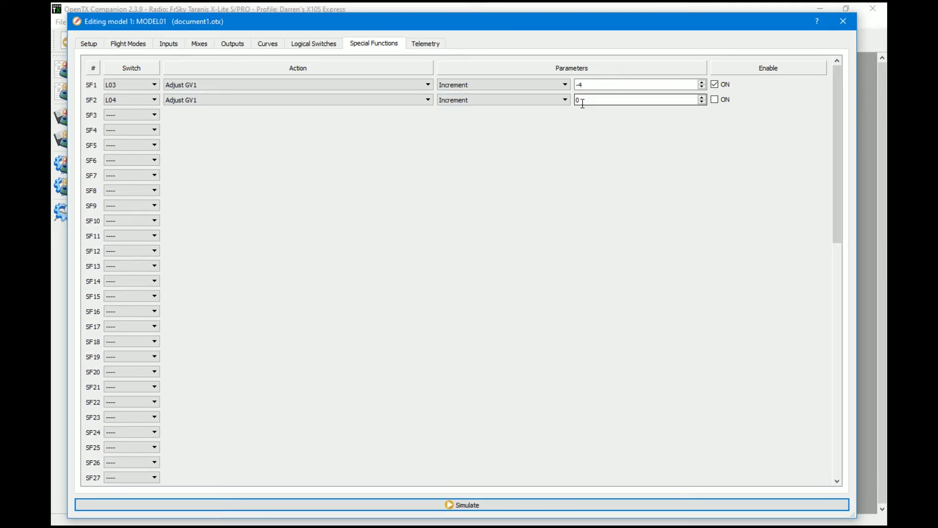
text(4)
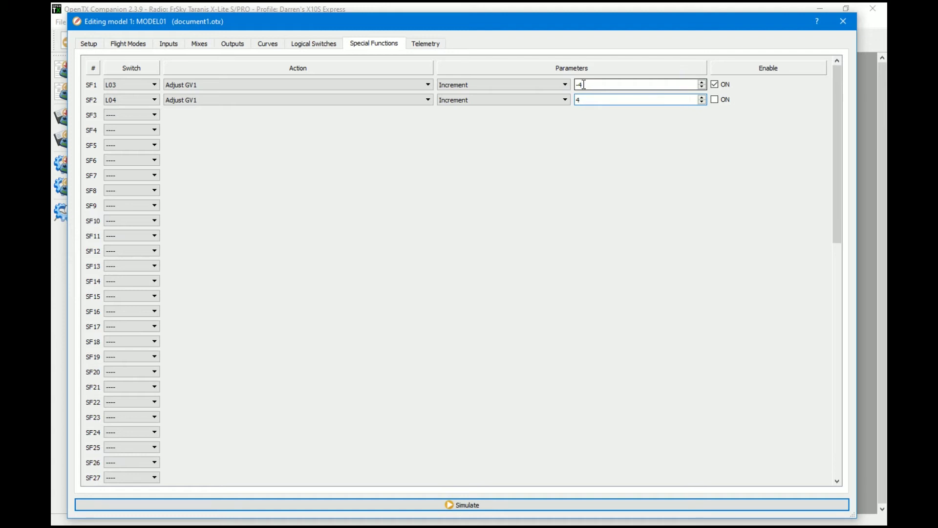
click(715, 100)
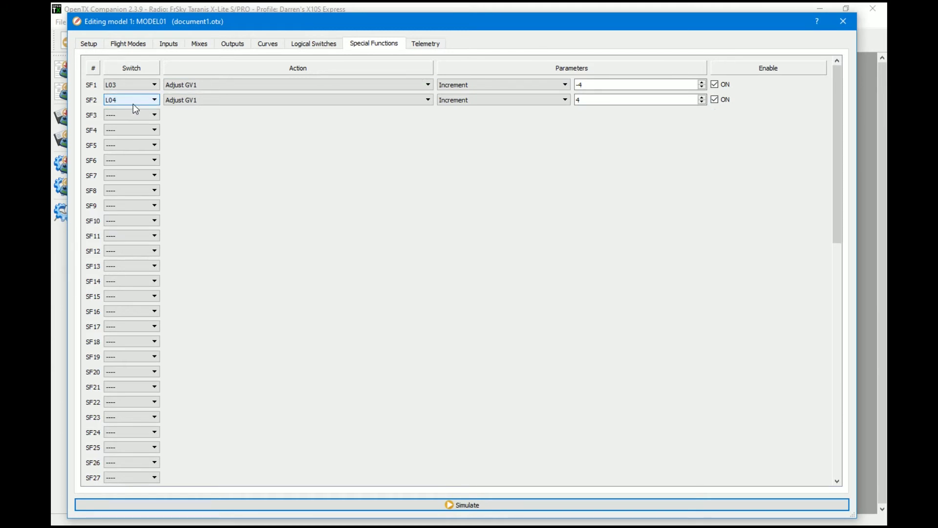
Make SF3 set GV1 to value 0 on !L02, and enable it.
click(144, 116)
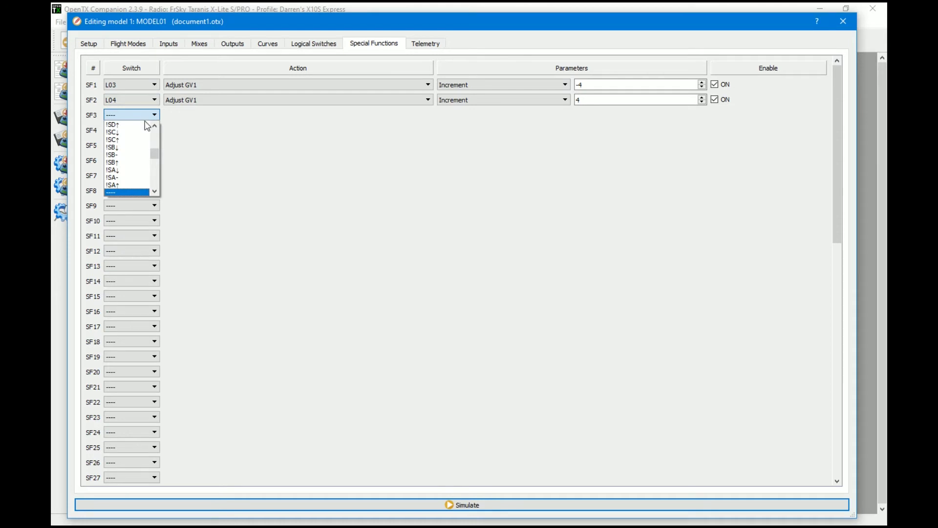
drag(154, 152, 155, 125)
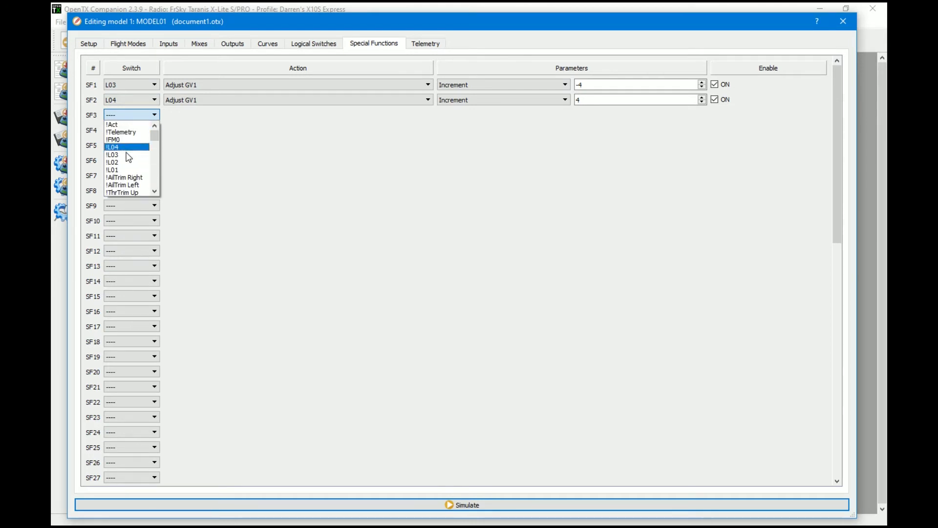
click(124, 162)
click(207, 119)
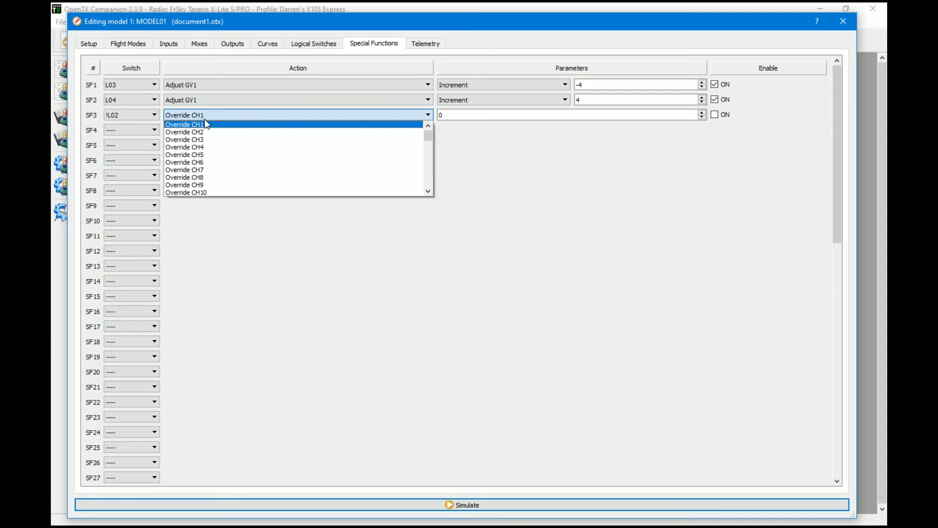
scroll(204, 157, down, 10)
click(205, 192)
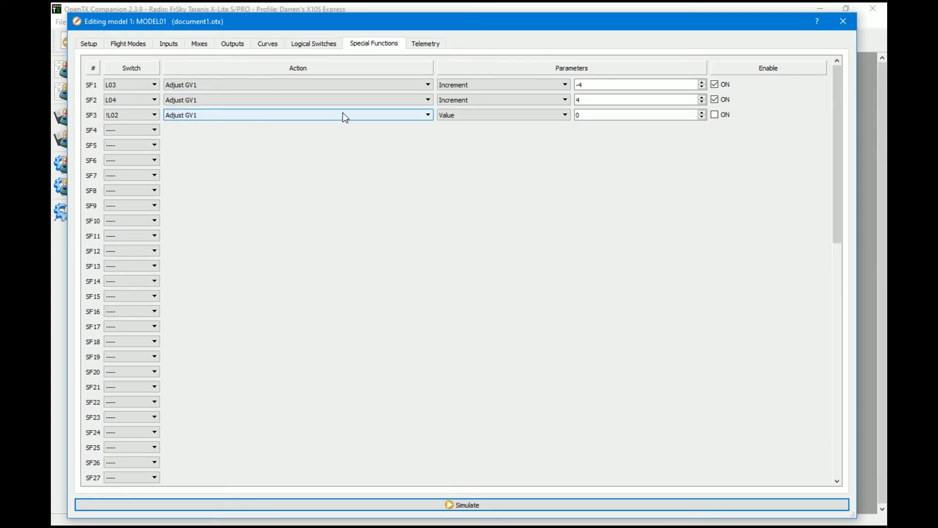
click(581, 116)
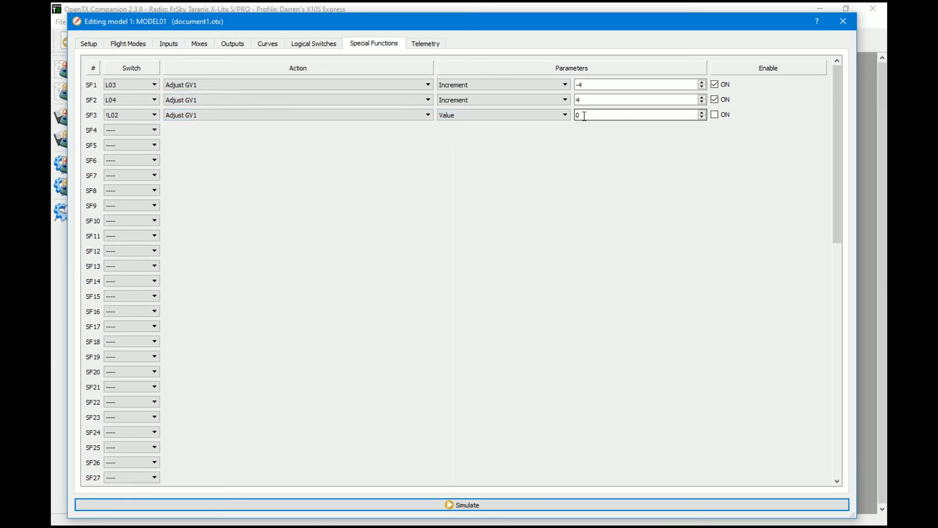
click(714, 114)
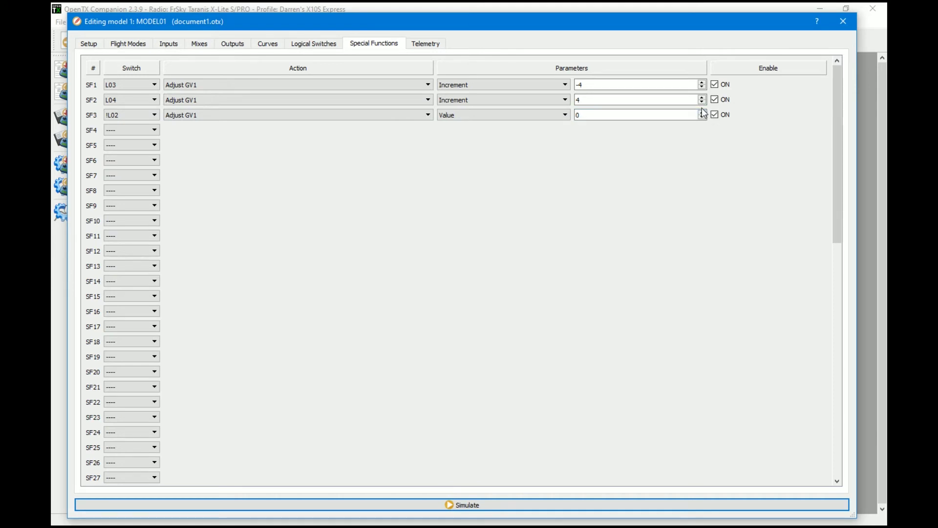